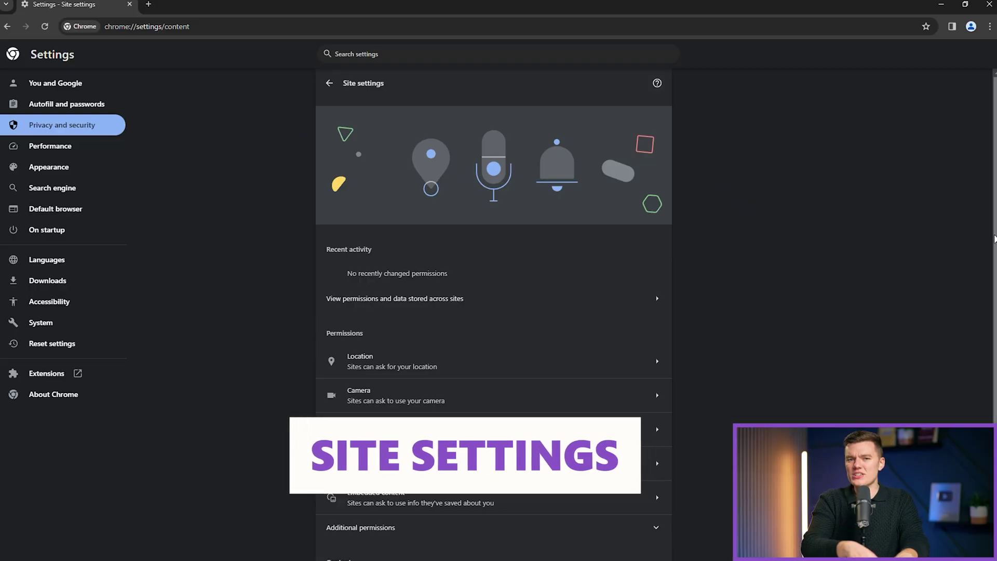
Scroll down Site settings to reveal the Location, Camera and Microphone permissions
scroll(994, 239, "down", 3)
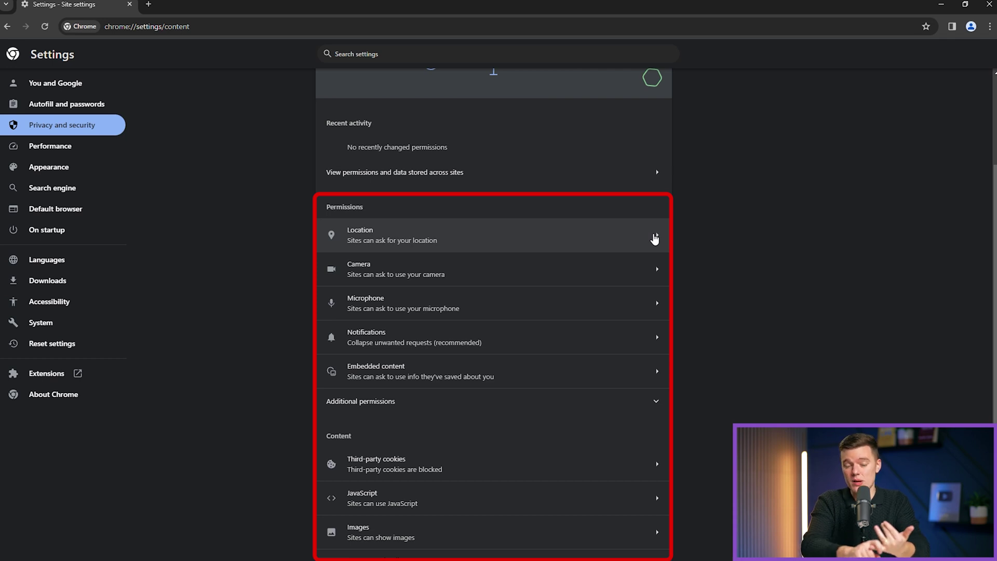
Set Location to "Don't allow sites to see your location"
left_click(597, 232)
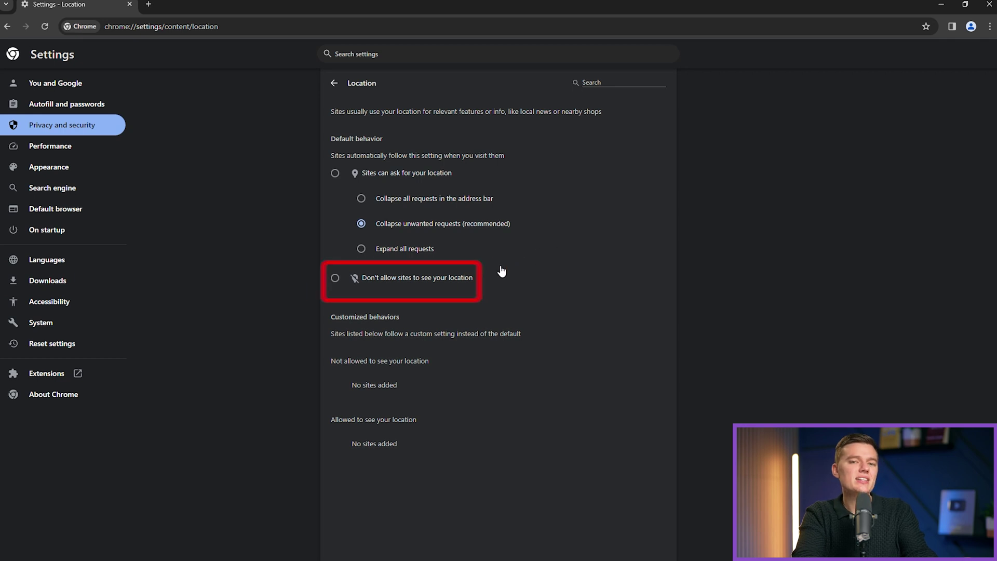
left_click(336, 281)
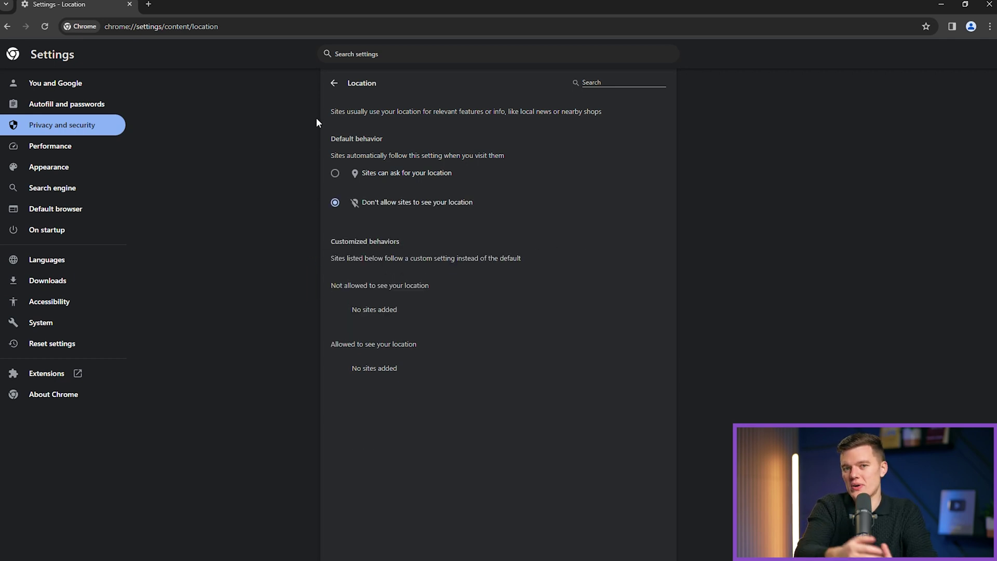
left_click(332, 84)
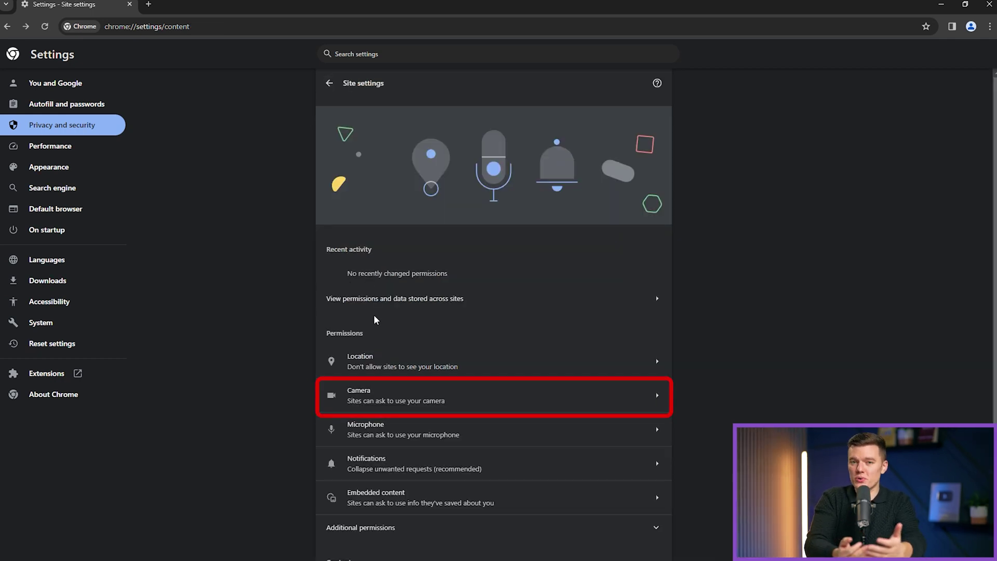
Set Camera to "Don't allow sites to use your camera"
left_click(658, 398)
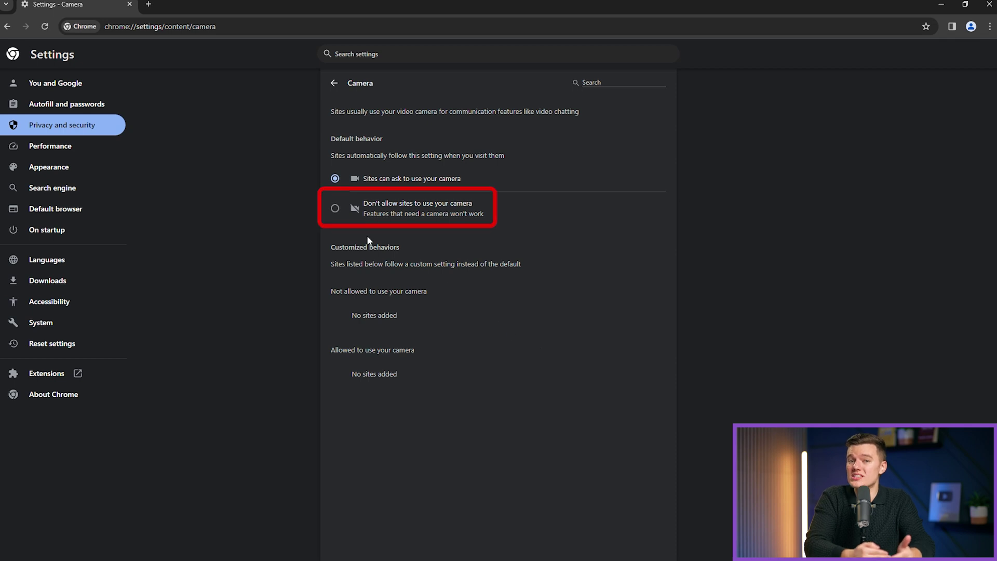
left_click(334, 209)
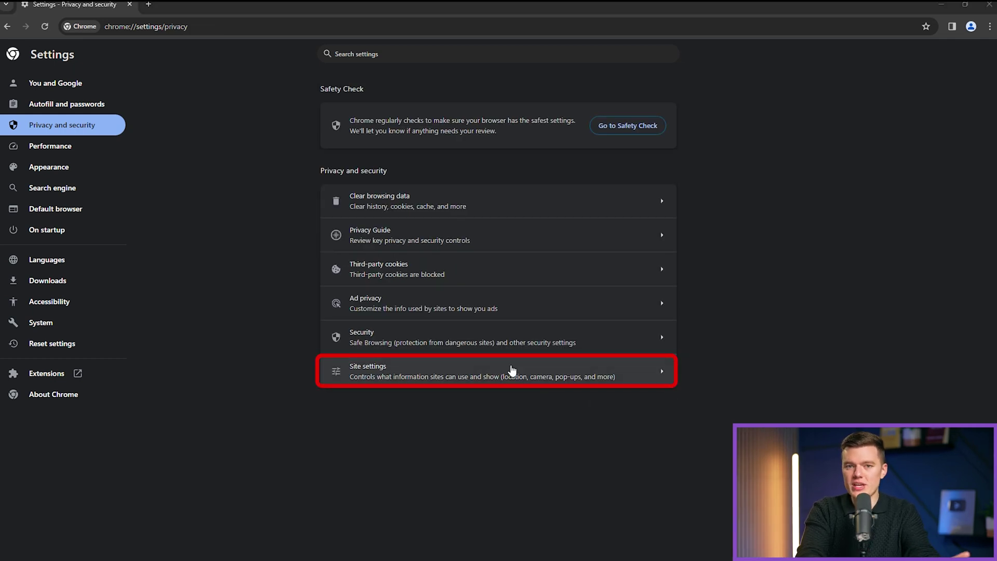
left_click(511, 374)
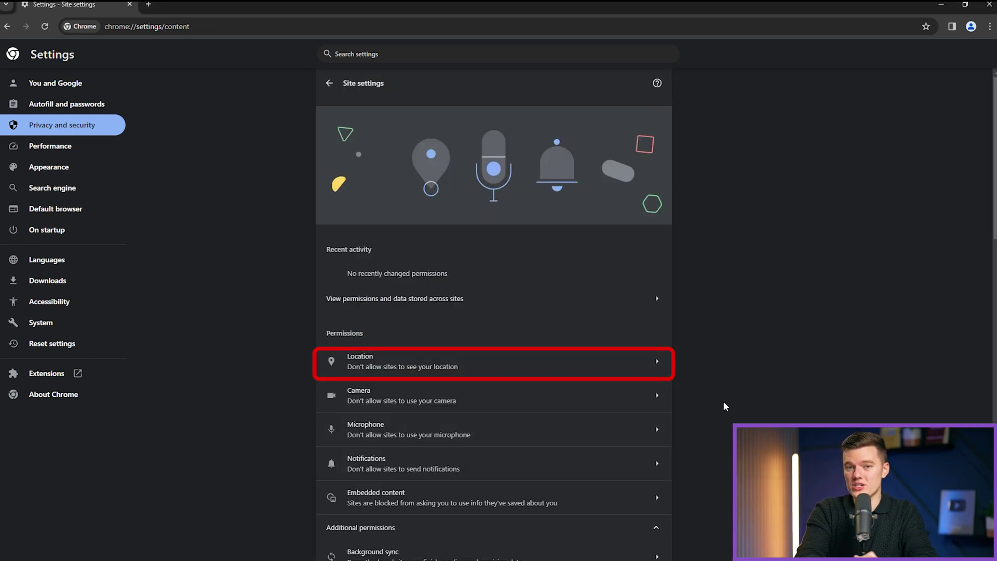
Switch Location to "Sites can ask", then back to "Don't allow sites to see your location"
left_click(651, 373)
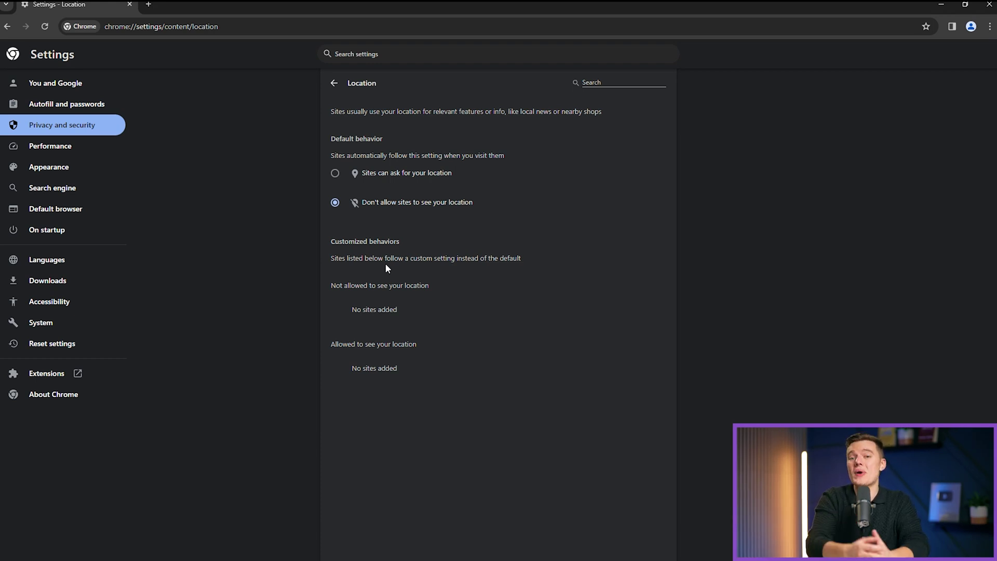
left_click(335, 173)
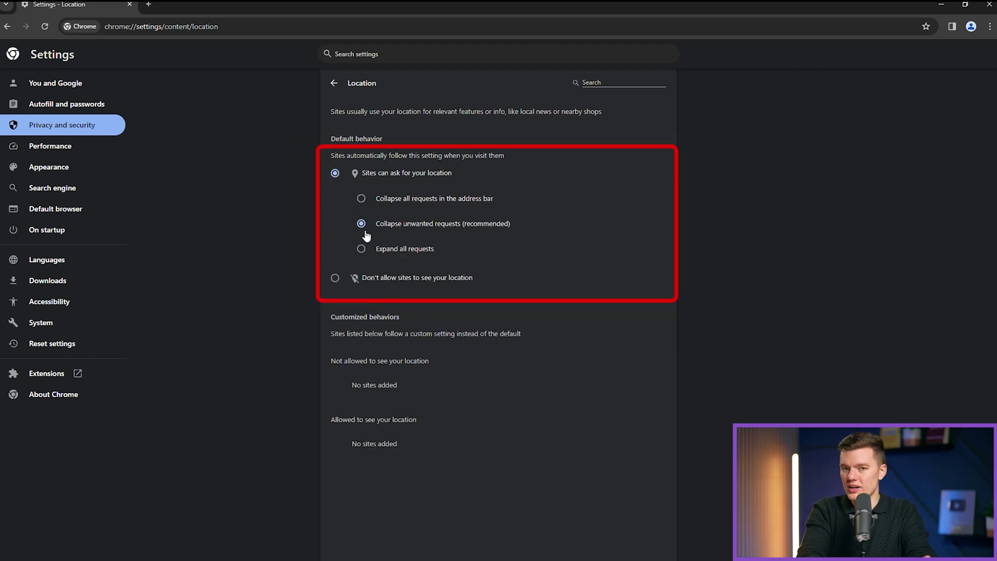
left_click(335, 279)
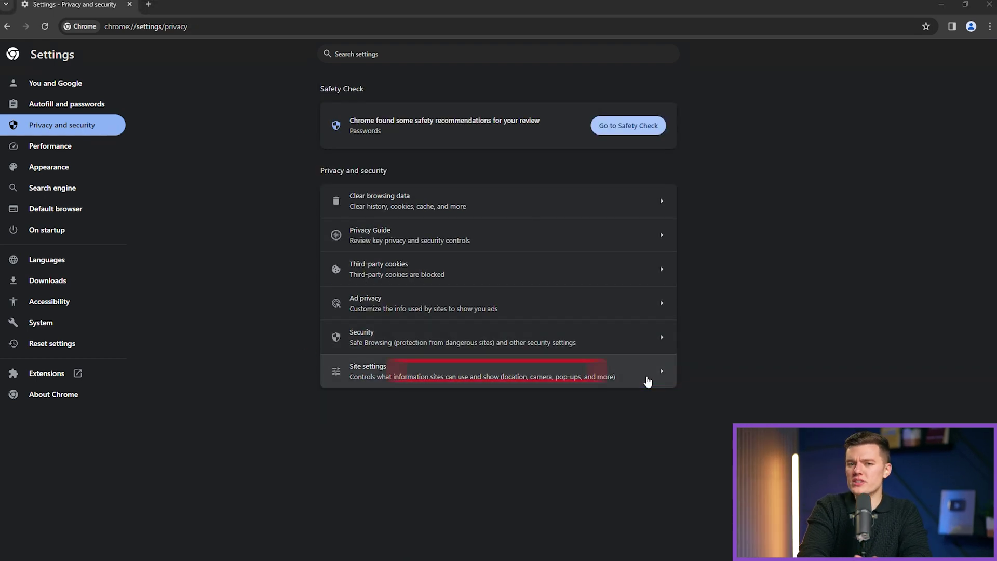
left_click(649, 380)
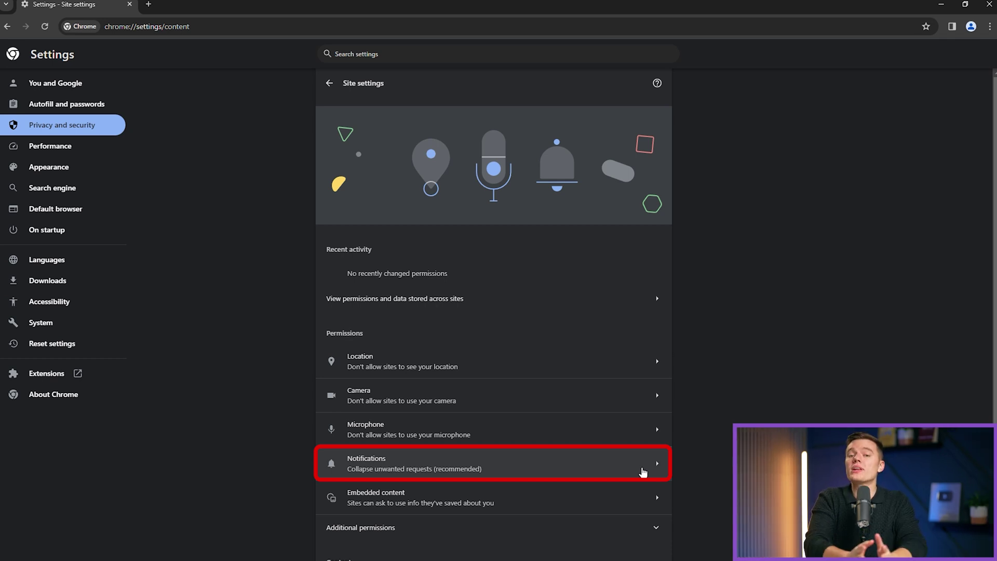
Set Notifications to "Sites can ask to send notifications" after briefly blocking them
left_click(643, 470)
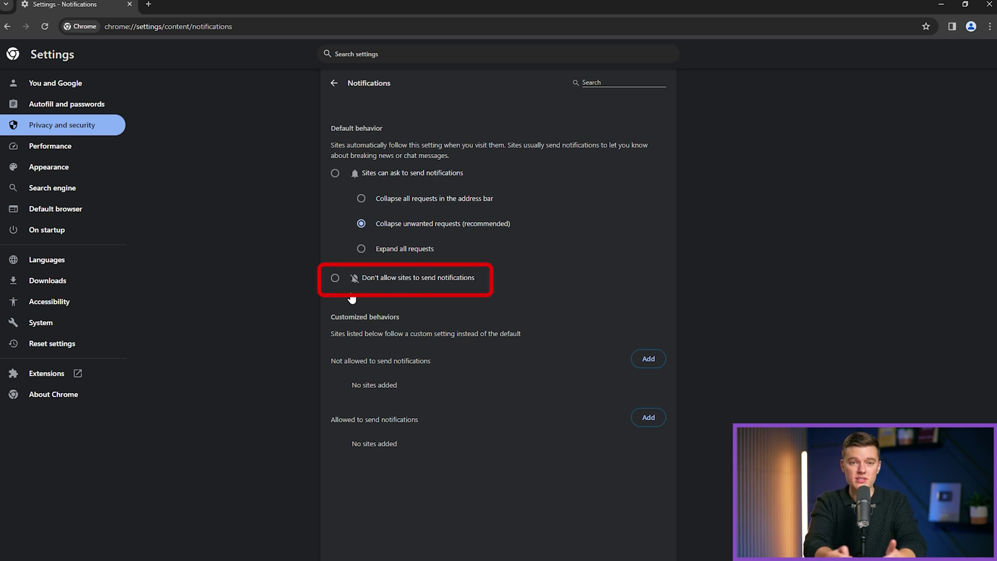
left_click(335, 278)
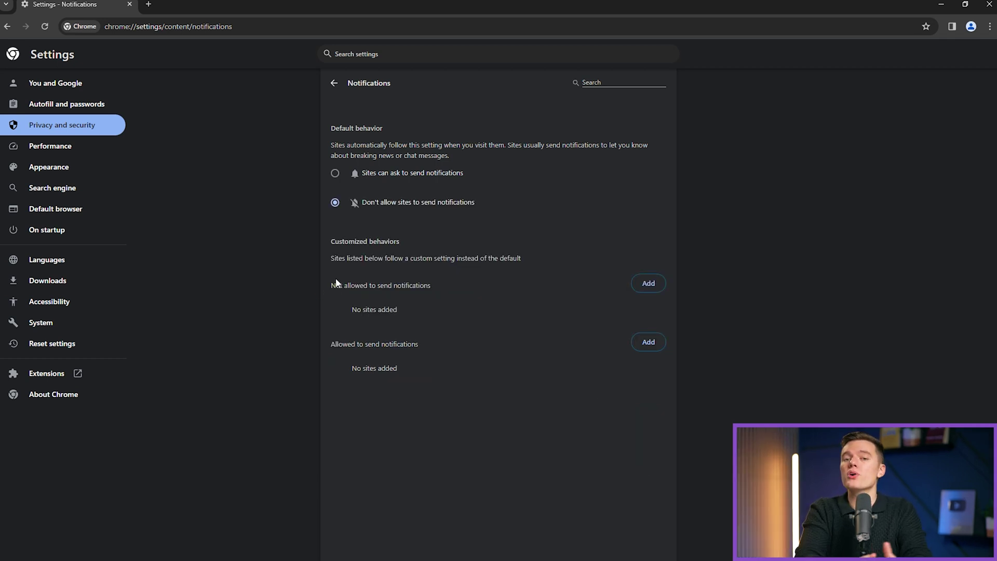
left_click(335, 174)
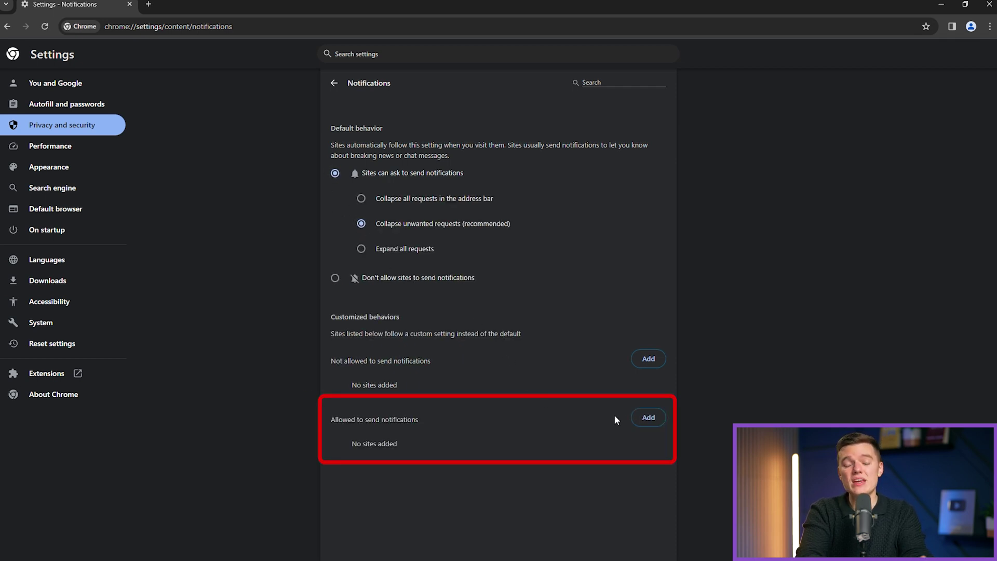
Add youtube.com to the sites allowed to send notifications
left_click(637, 417)
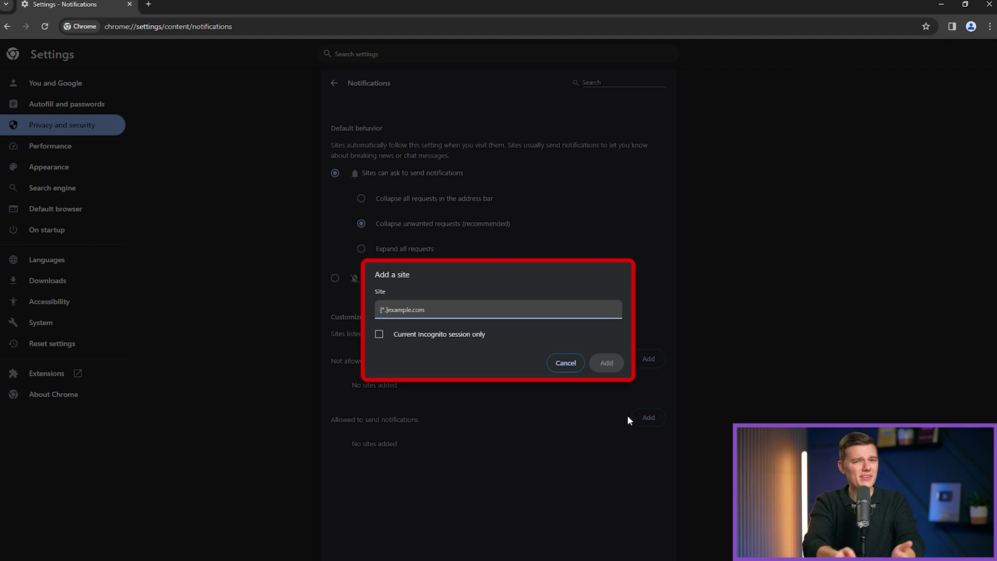
type("youtube.com")
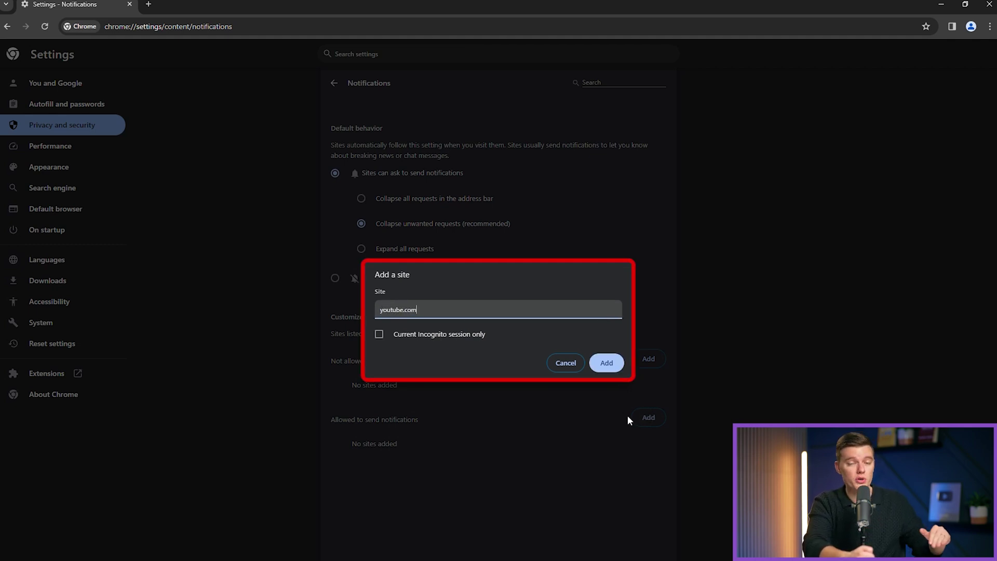
left_click(606, 362)
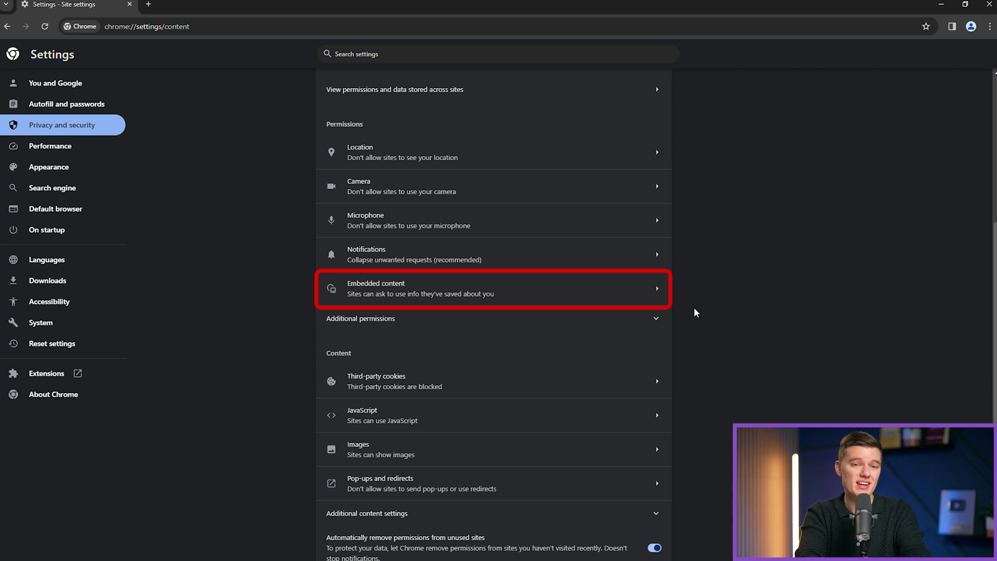
Set Embedded content to "Sites are blocked from asking you to use info they've saved about you"
left_click(657, 289)
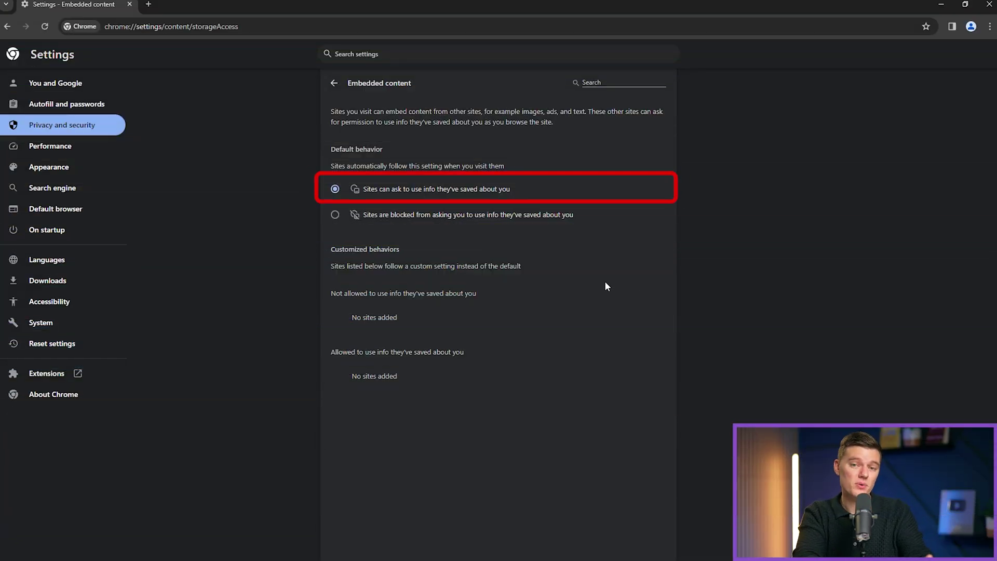
left_click(335, 214)
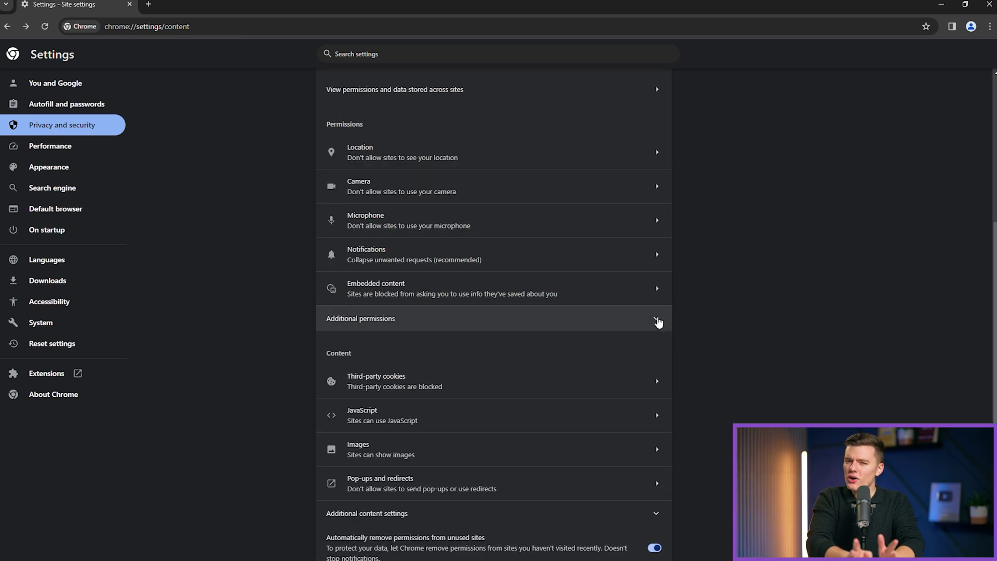
Under Additional permissions, set Clipboard to "Don't allow sites to see text or images on your clipboard"
left_click(657, 319)
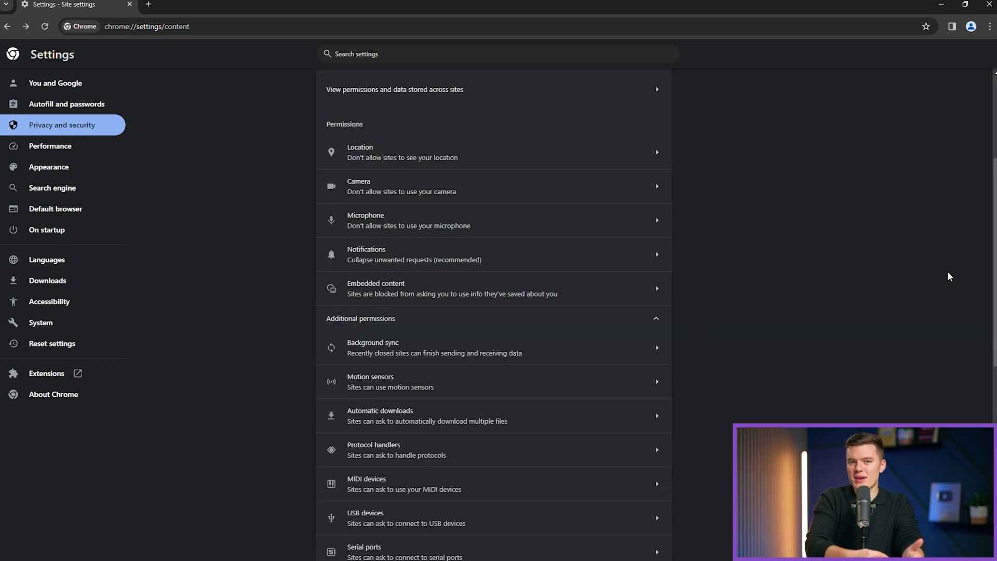
left_click_drag(992, 259, 994, 379)
left_click(658, 338)
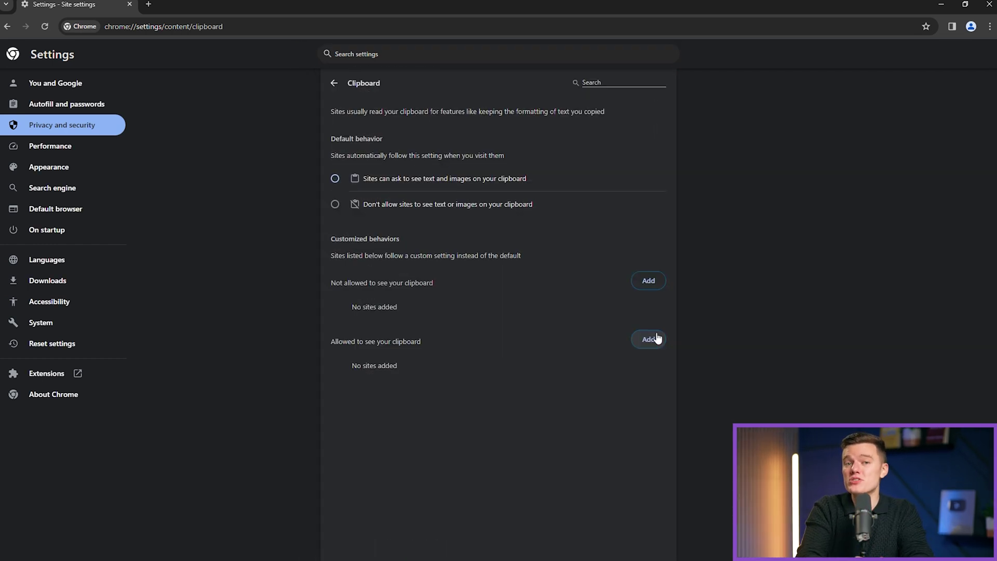
left_click(335, 205)
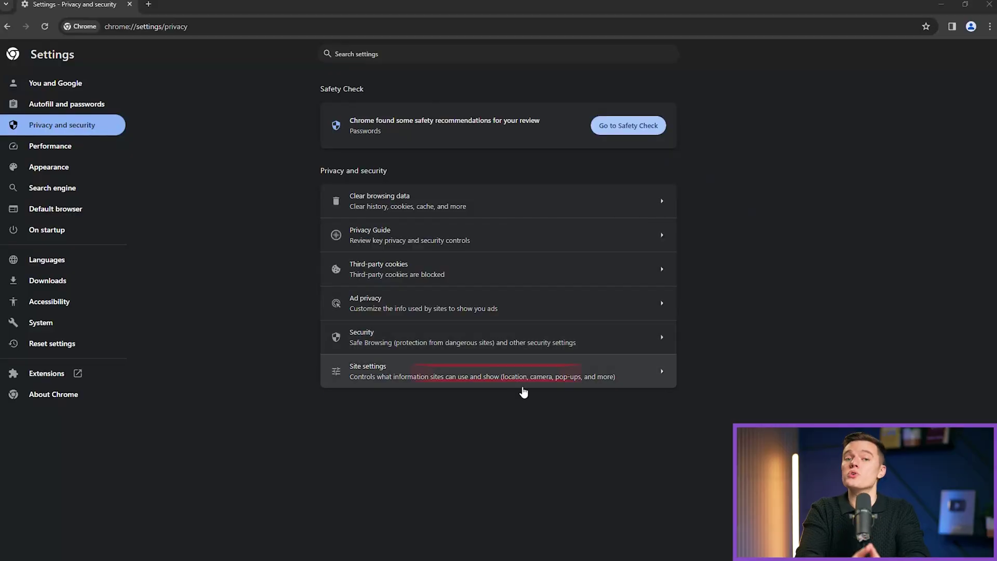
Go to Site settings and open the JavaScript permission page
left_click(651, 375)
scroll(651, 363, "down", 5)
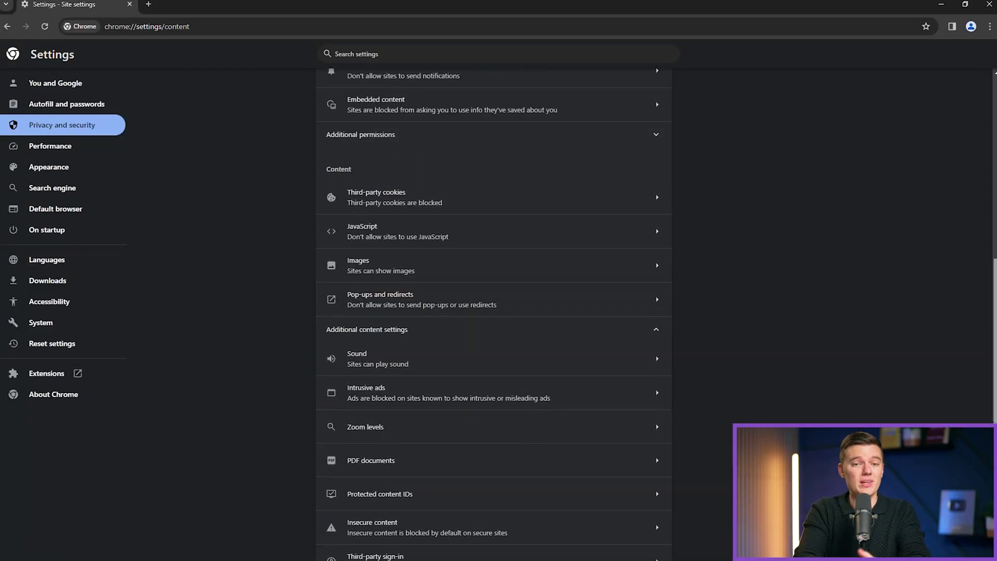
left_click(658, 240)
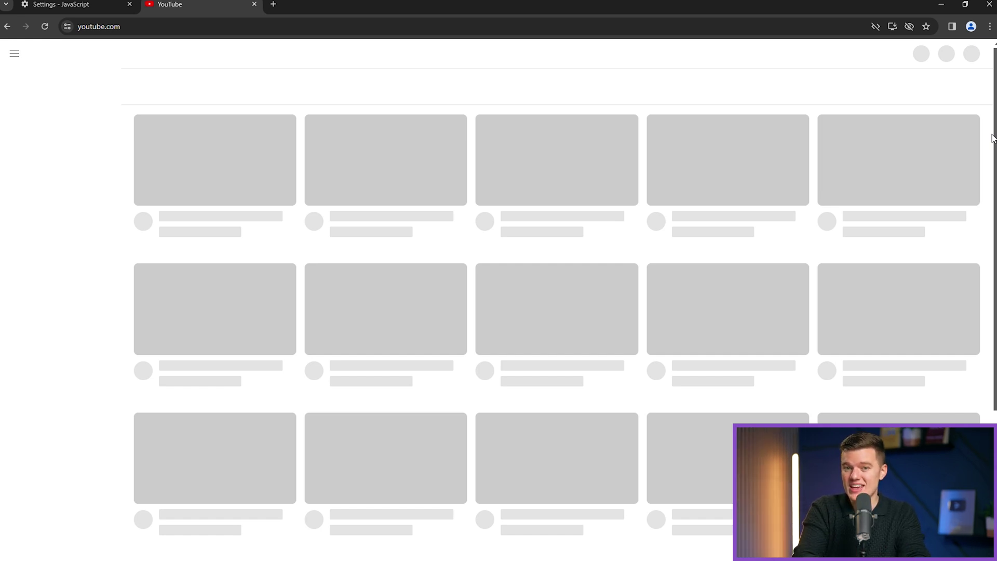
key("ctrl+w")
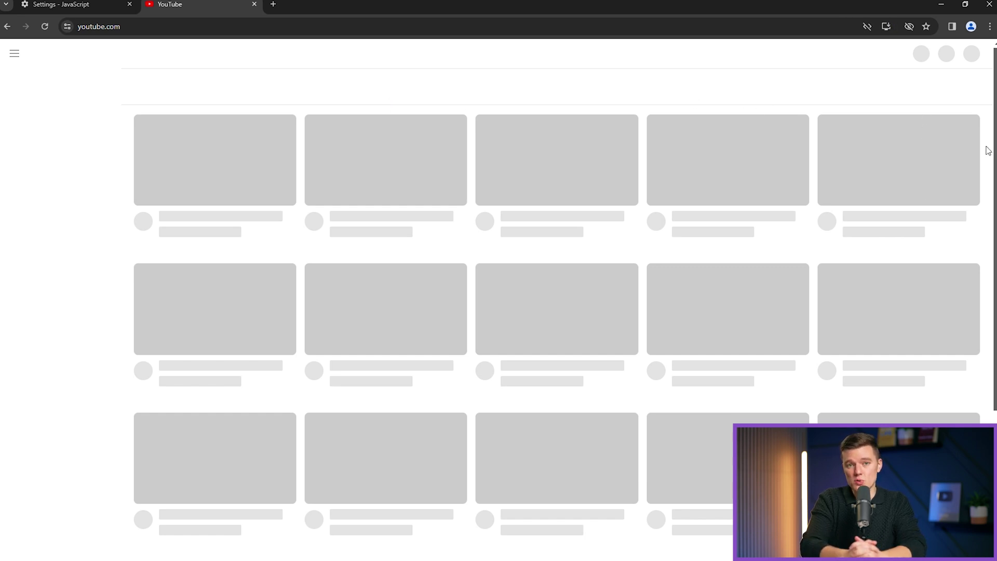
left_click_drag(993, 149, 995, 308)
scroll(994, 309, "down", 3)
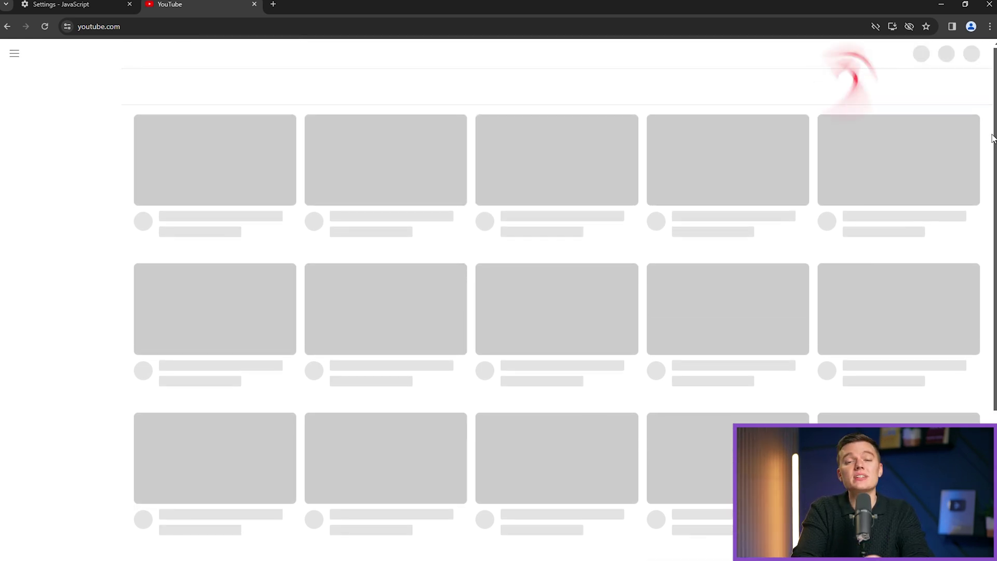
left_click(876, 26)
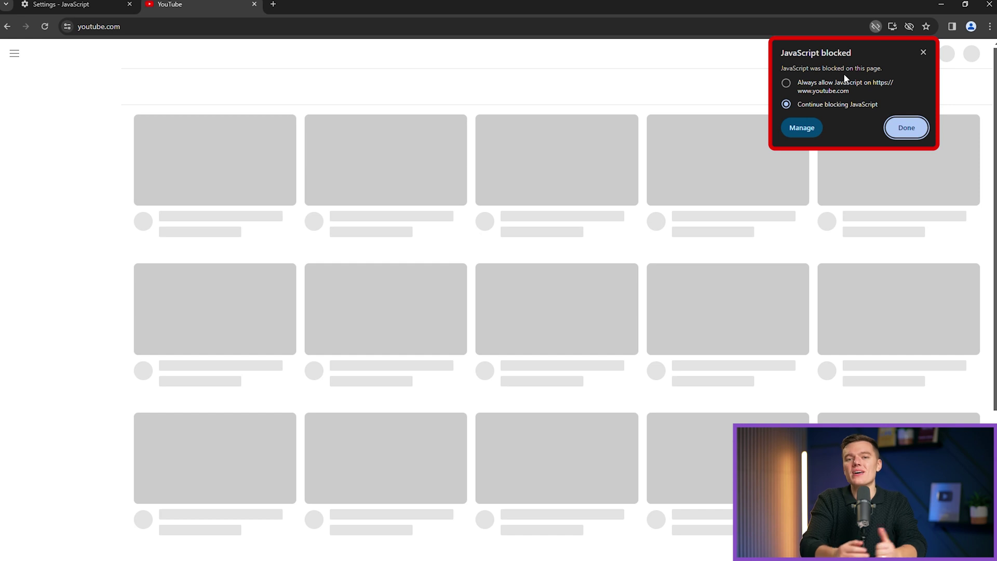
Always allow JavaScript on youtube.com from the address bar and reload the page
left_click(791, 91)
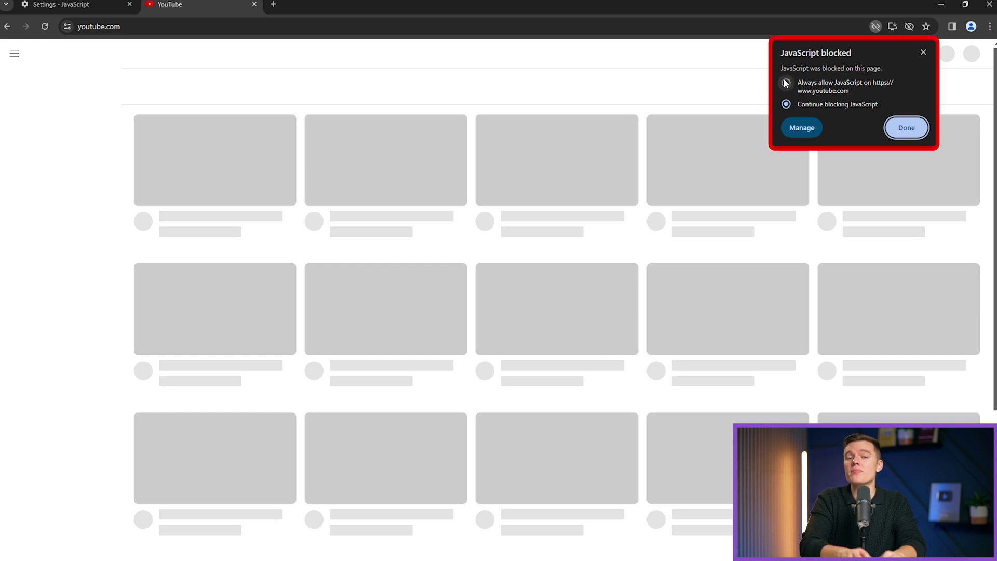
left_click(907, 128)
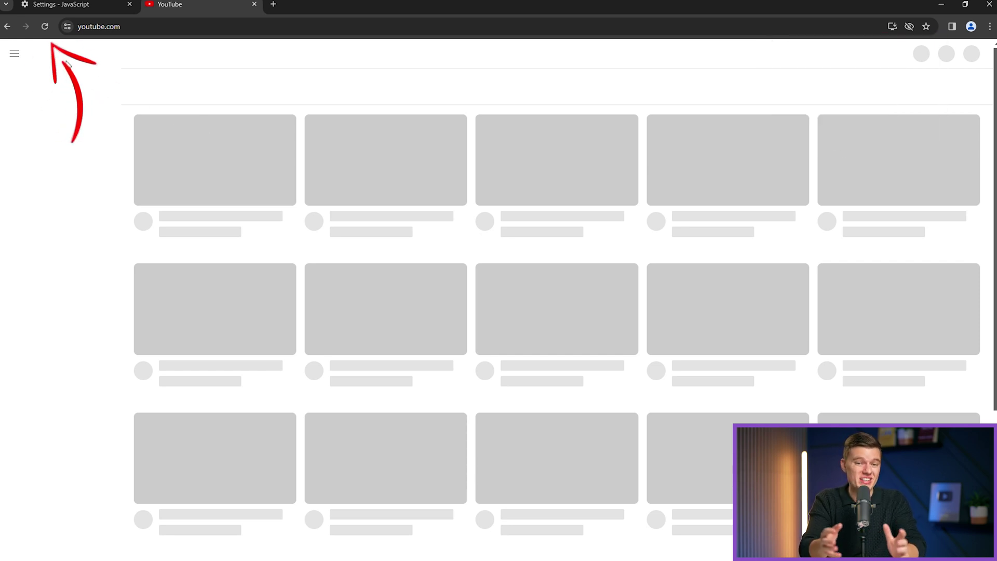
left_click(45, 27)
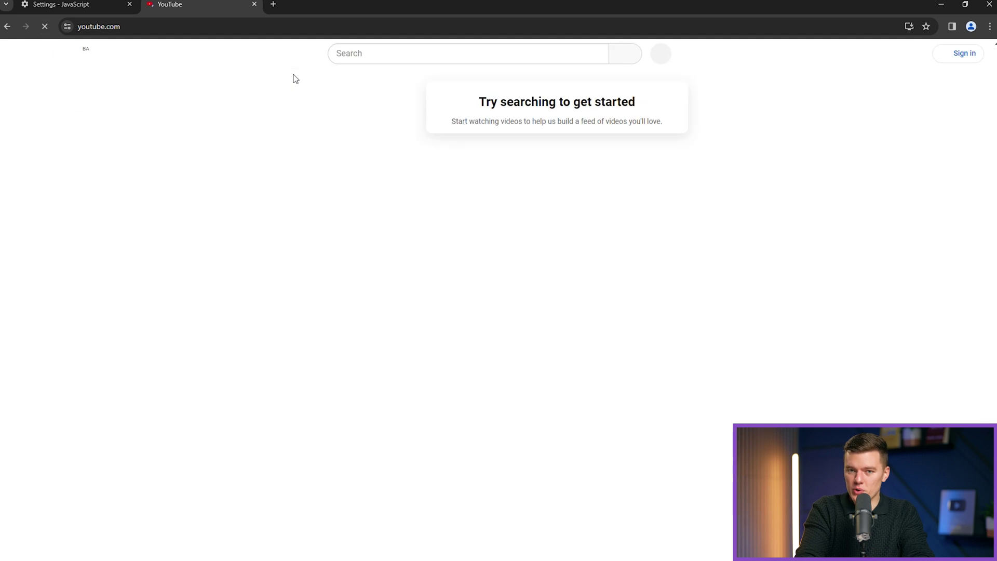